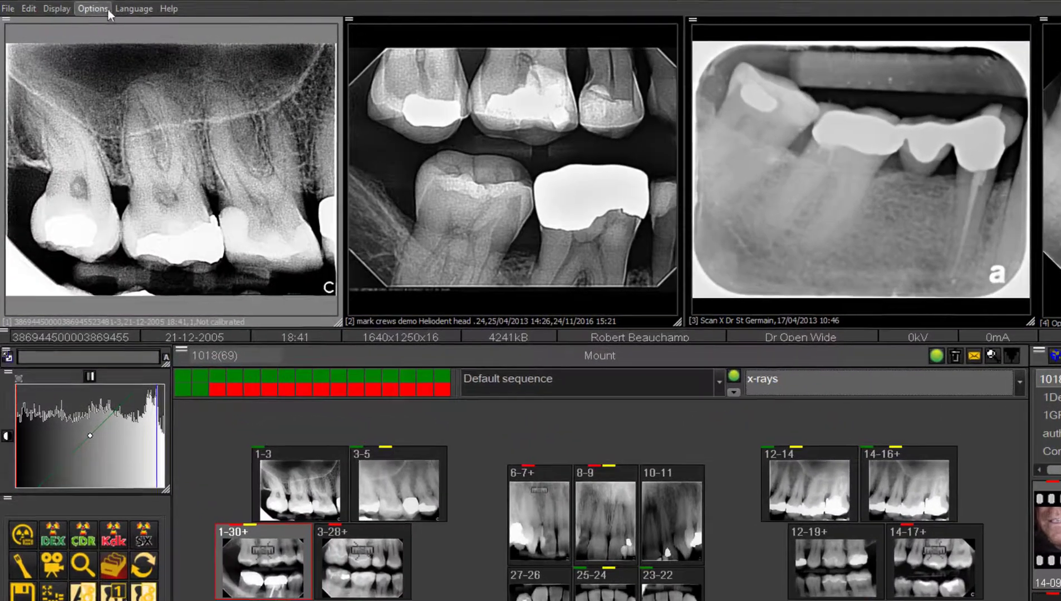
Add a new macro with hotkey F6 and the description MACRO
left_click(95, 8)
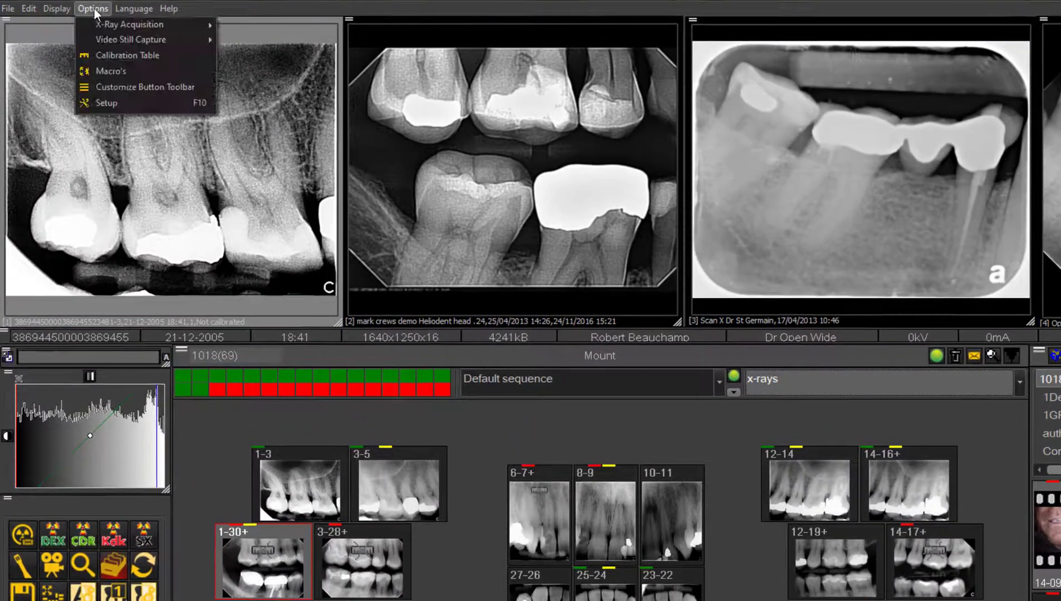
left_click(119, 71)
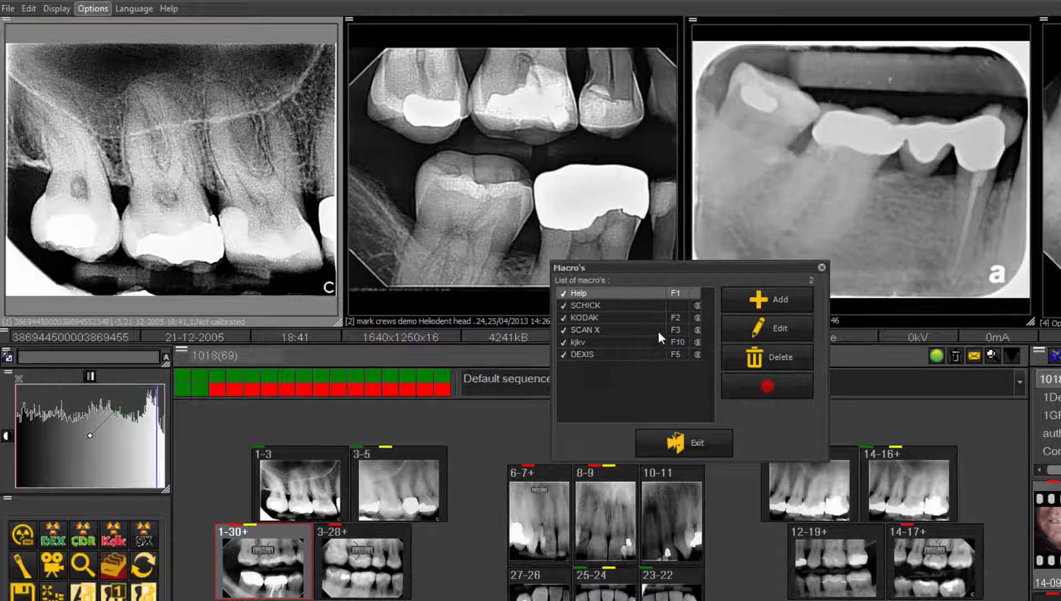
left_click(769, 300)
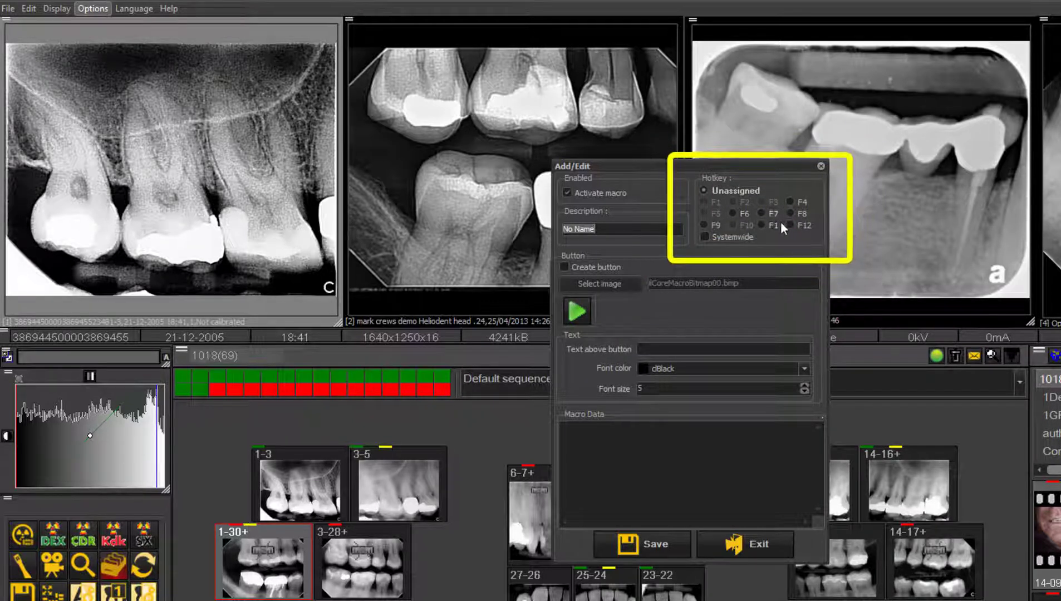
left_click(732, 213)
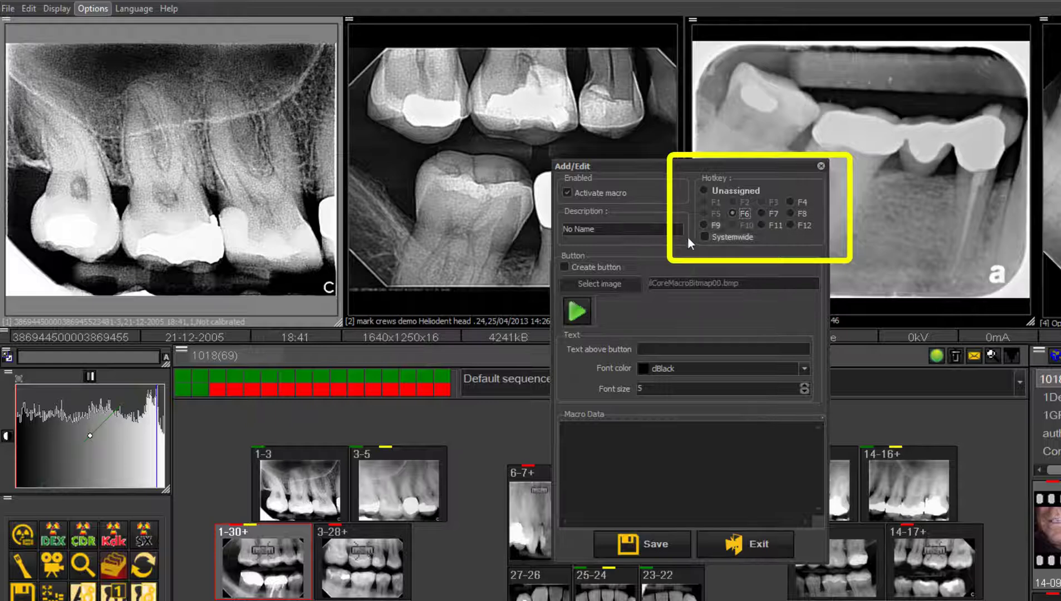
left_click(611, 232)
double_click(611, 231)
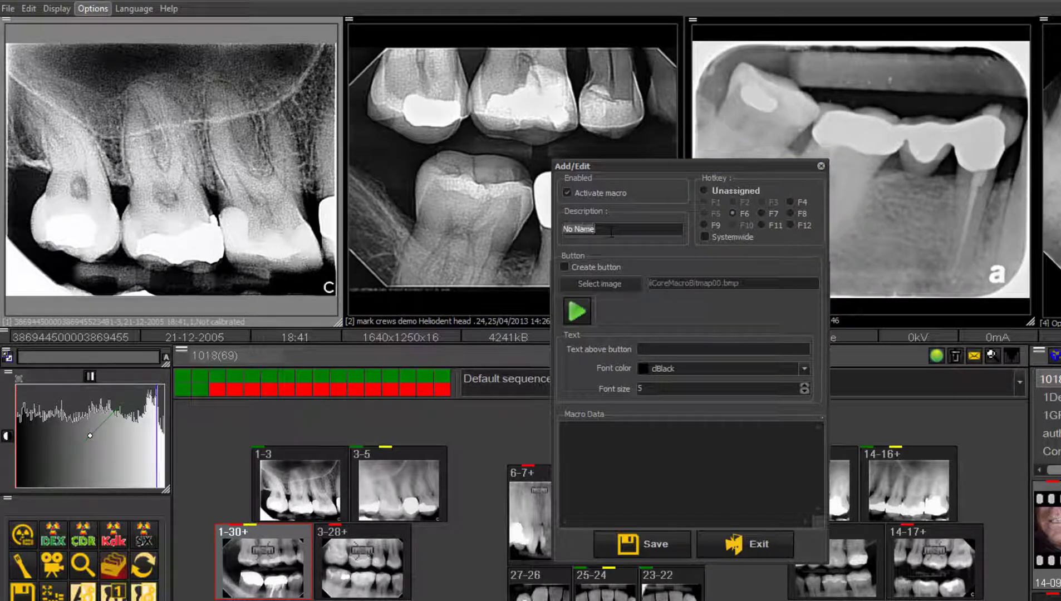
type("MACRO")
Enable a button for the macro and assign it the play-arrow image ilCoreMacroBitmap00.bmp
left_click(565, 267)
left_click(619, 284)
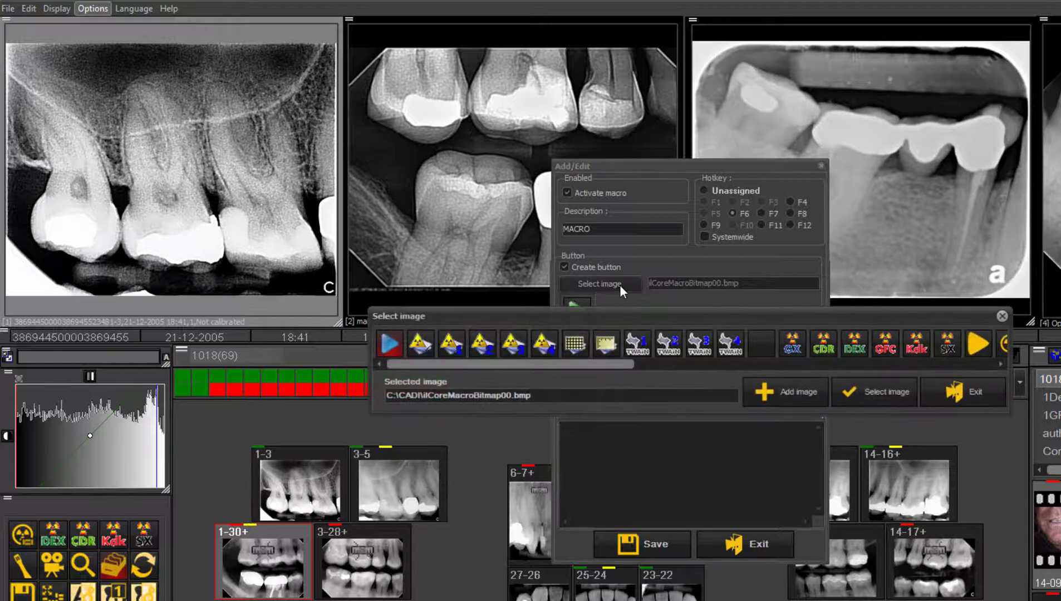
left_click_drag(426, 365, 652, 366)
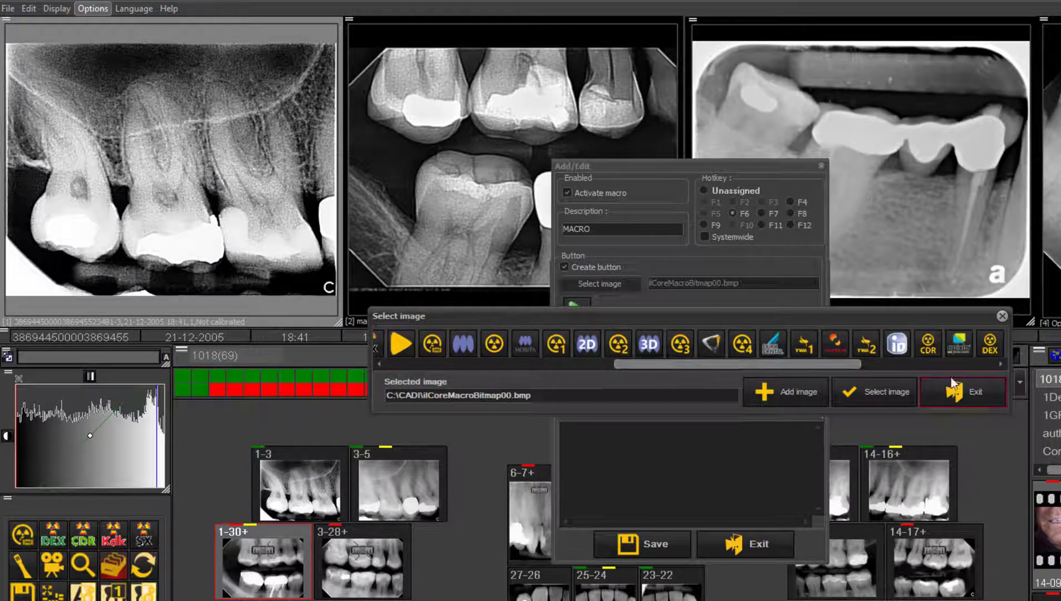
left_click(1000, 364)
left_click_drag(1002, 363, 536, 363)
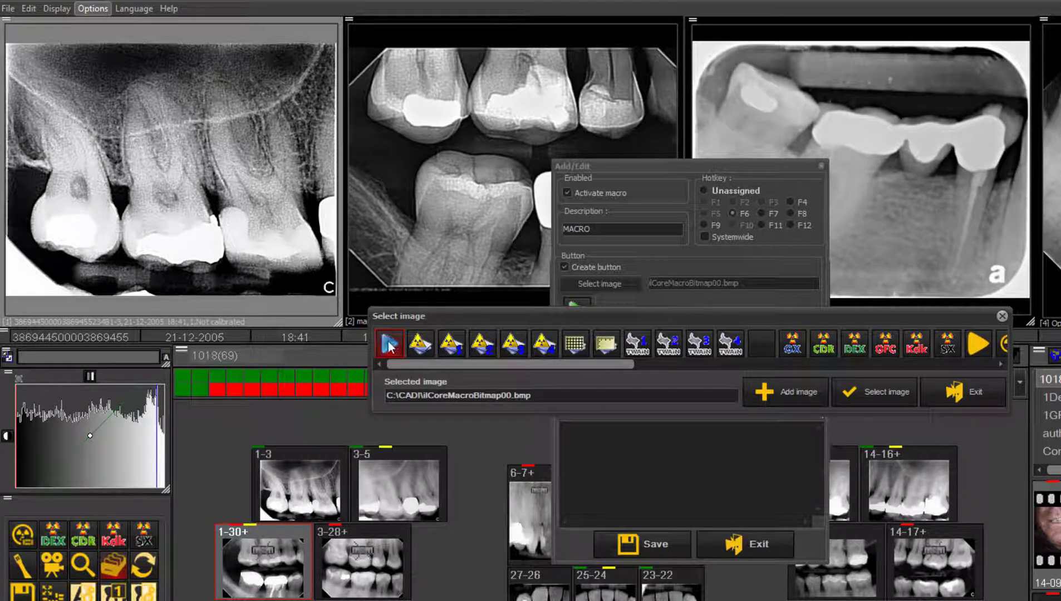
left_click(893, 388)
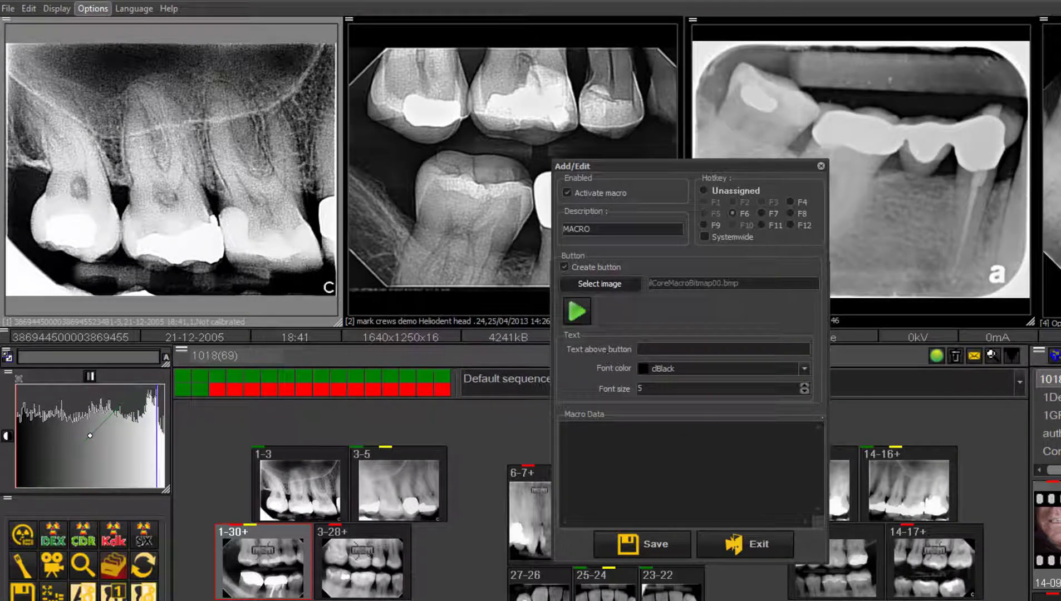
Label the macro button MACRO in silver (clSilver) text and save the macro
left_click(653, 349)
type("MACRO")
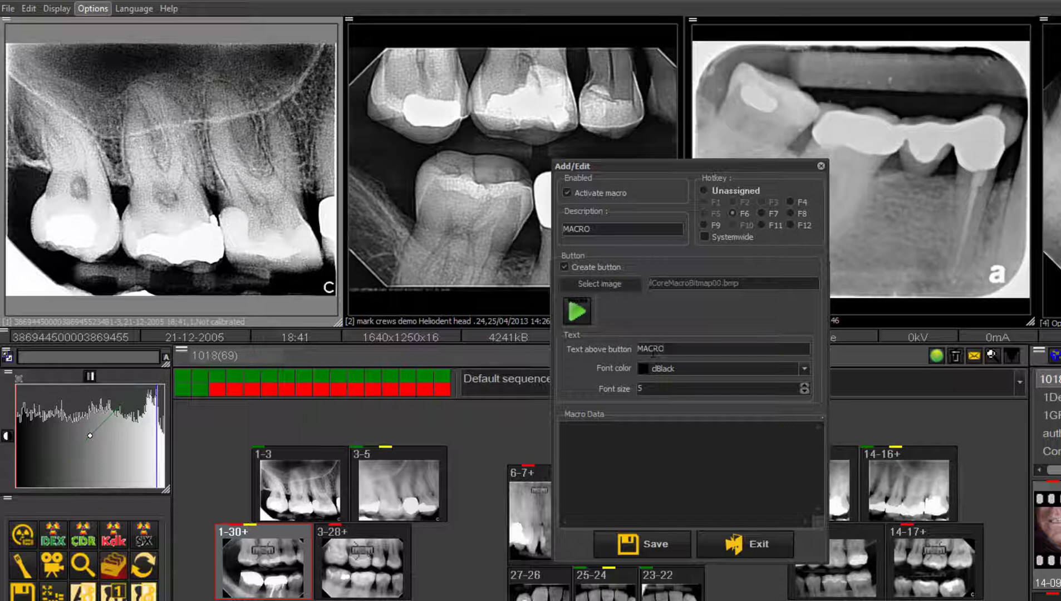
left_click(804, 369)
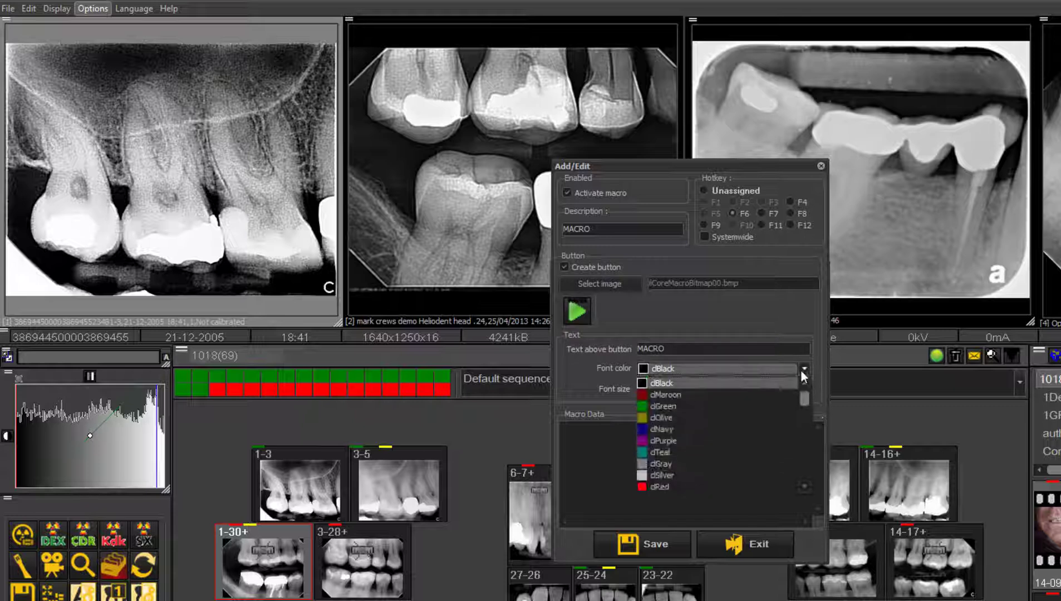
left_click(779, 471)
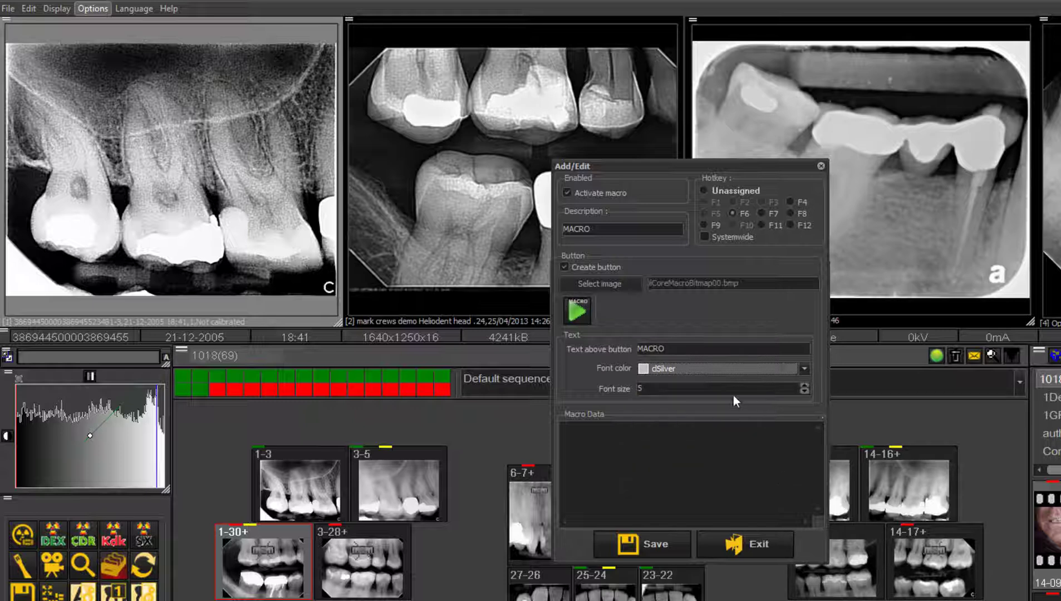
left_click(803, 385)
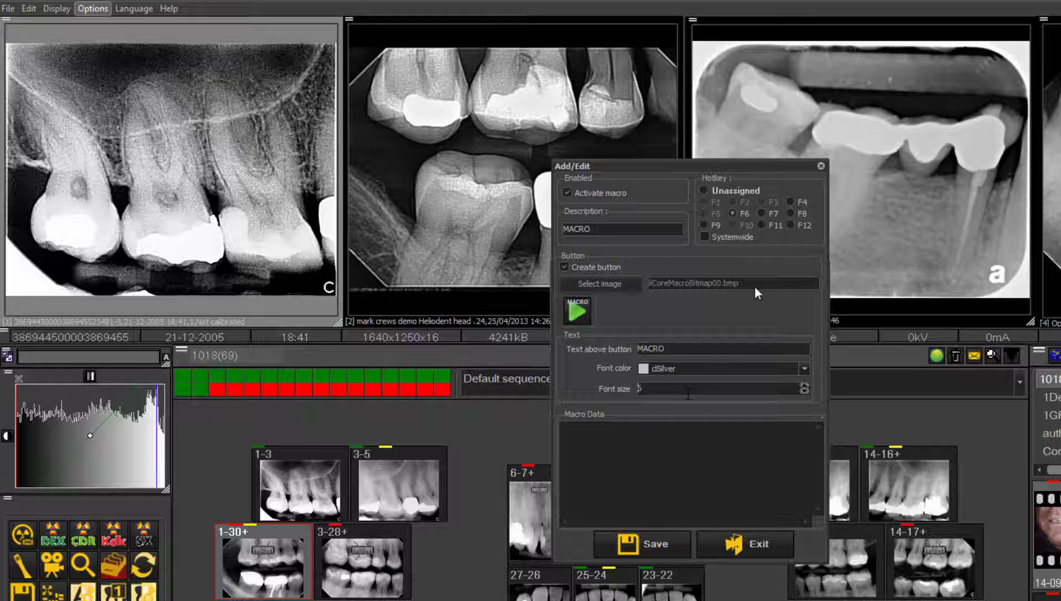
left_click(663, 545)
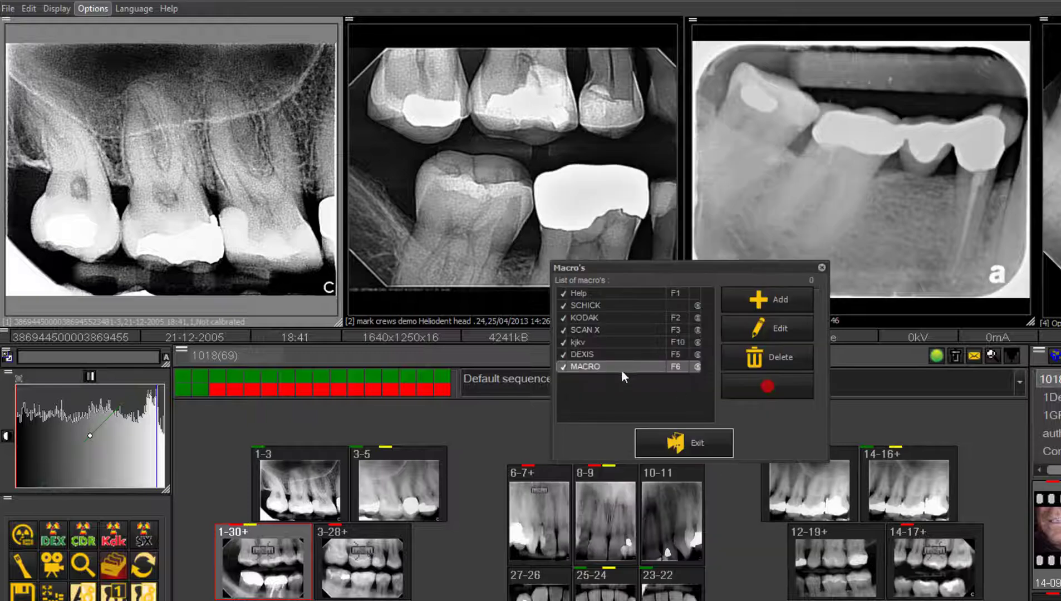
Start recording the actions for the MACRO entry and leave the macro list
left_click(772, 385)
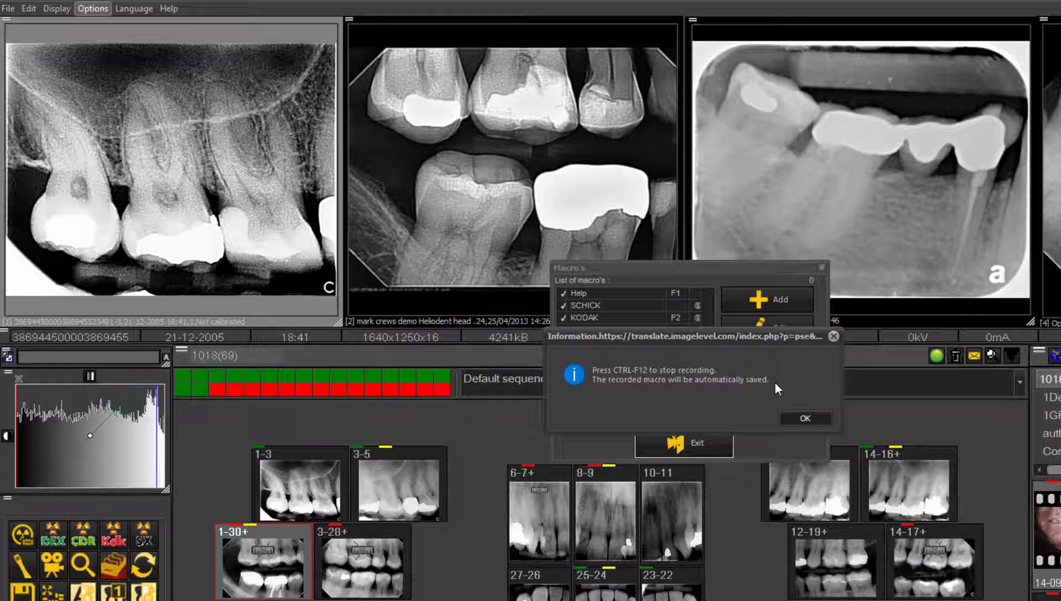
left_click(810, 414)
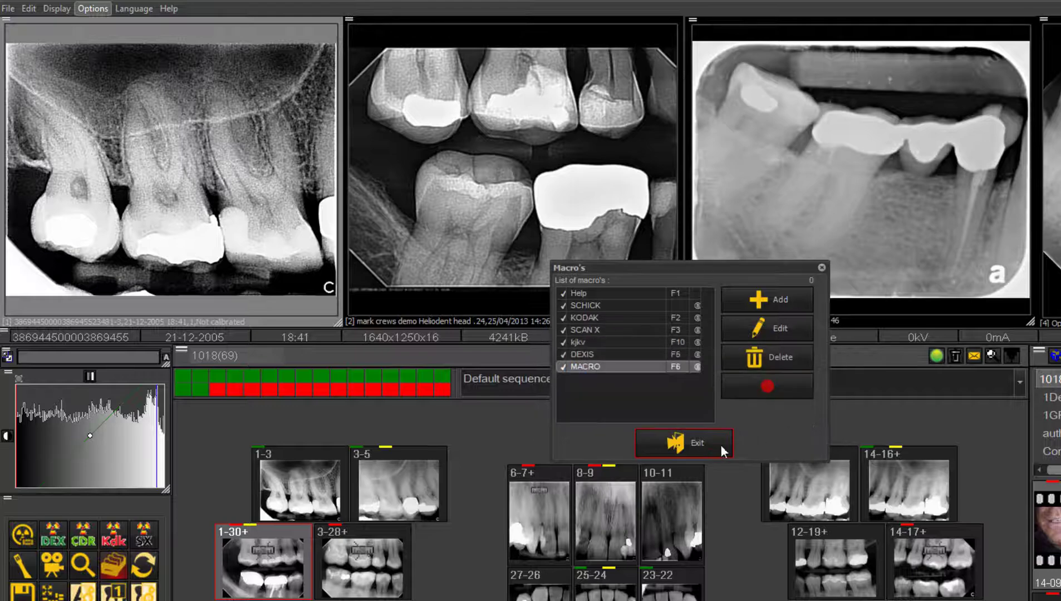
left_click(720, 444)
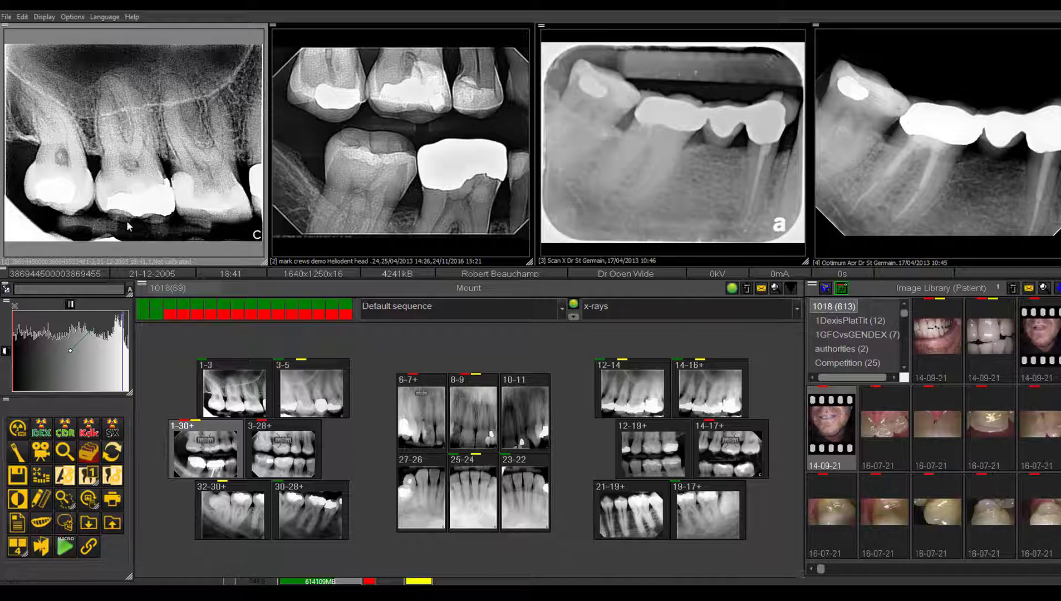
Choose X-Ray Vatech as the X-ray acquisition device and launch an X-ray acquisition
left_click(47, 18)
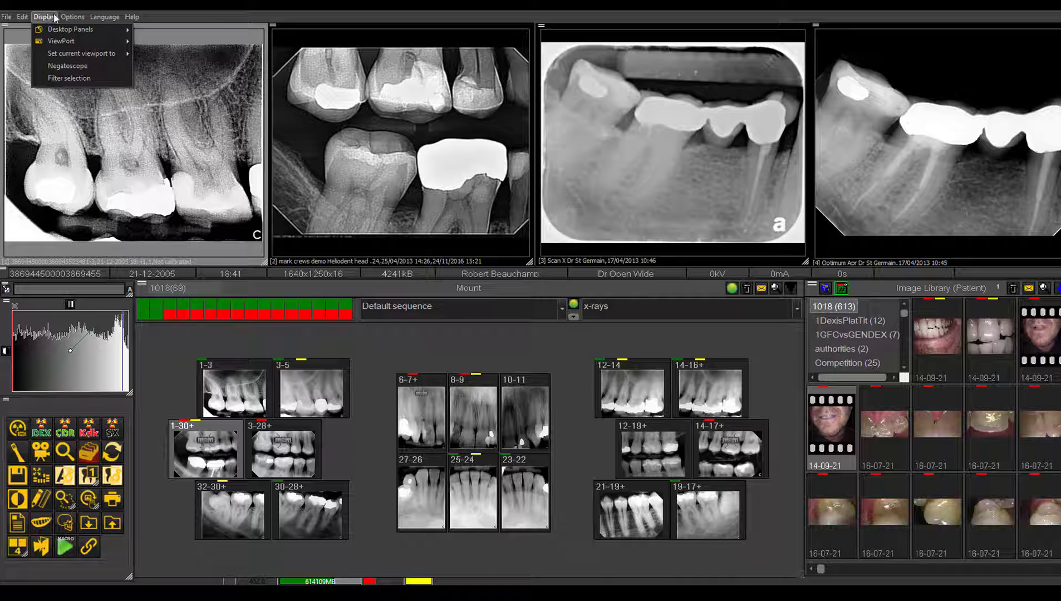
mouse_move(71, 17)
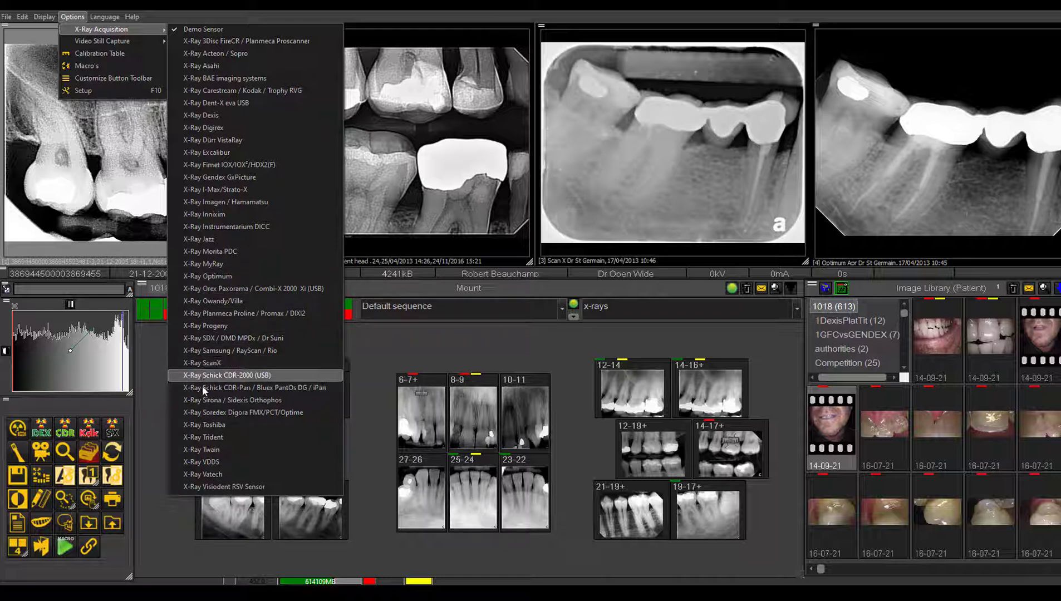
left_click(205, 475)
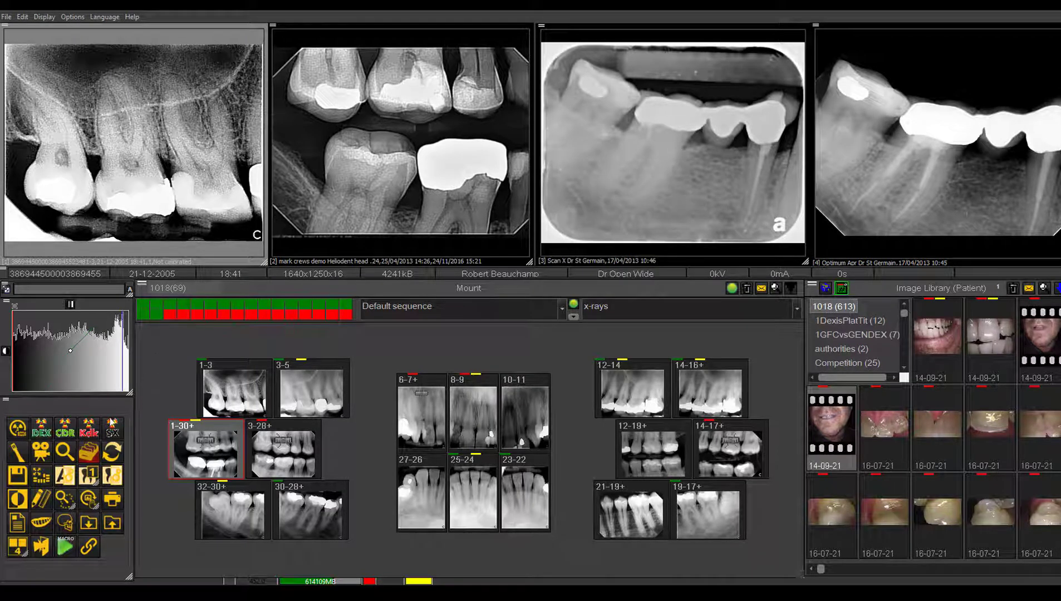
left_click(19, 429)
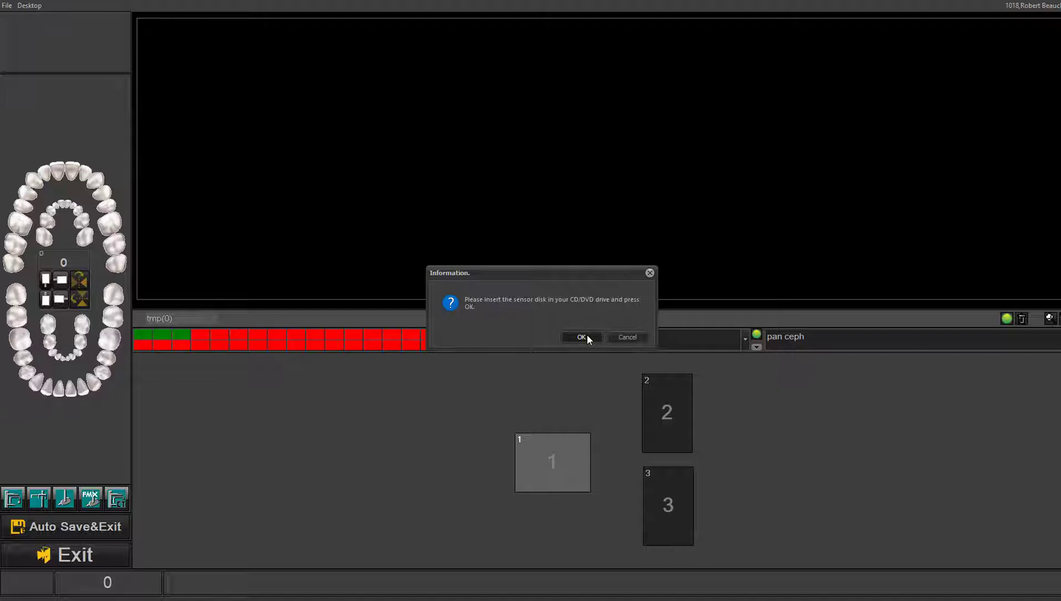
Cancel the sensor disk request, end the macro recording and exit the acquisition window
left_click(626, 336)
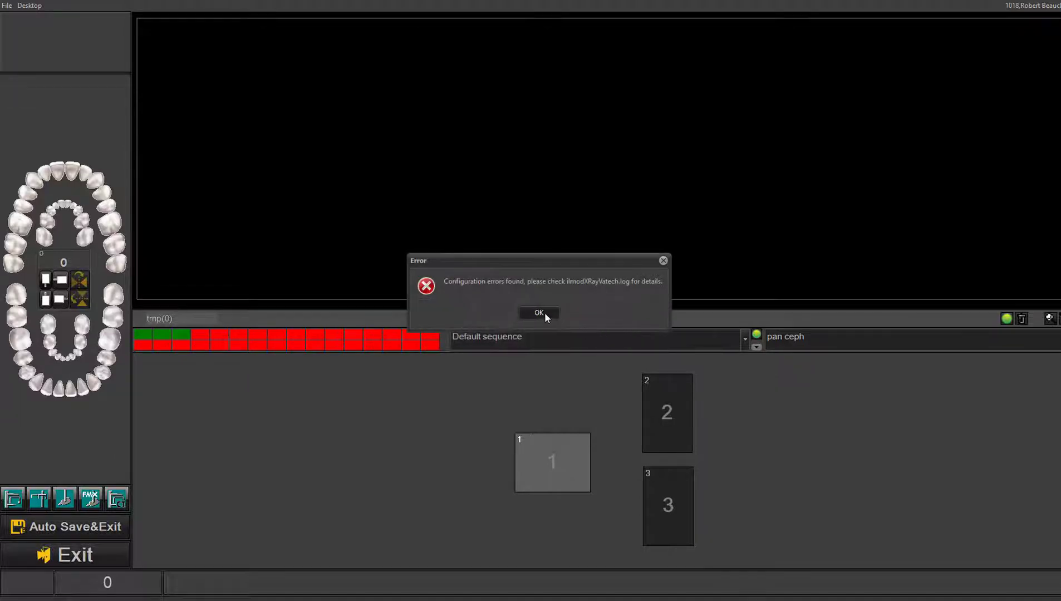
left_click(538, 313)
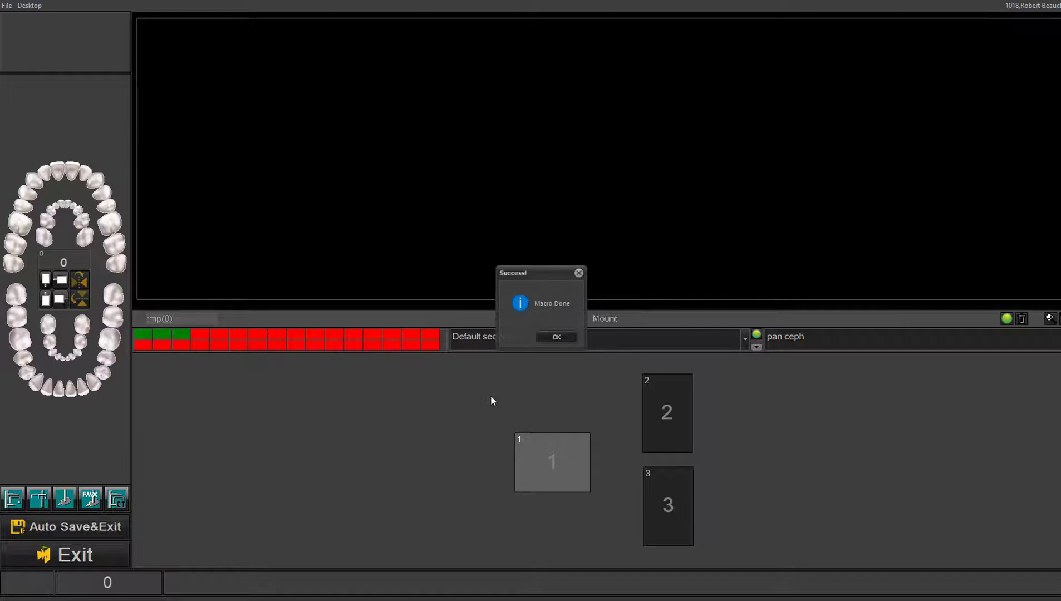
left_click(563, 336)
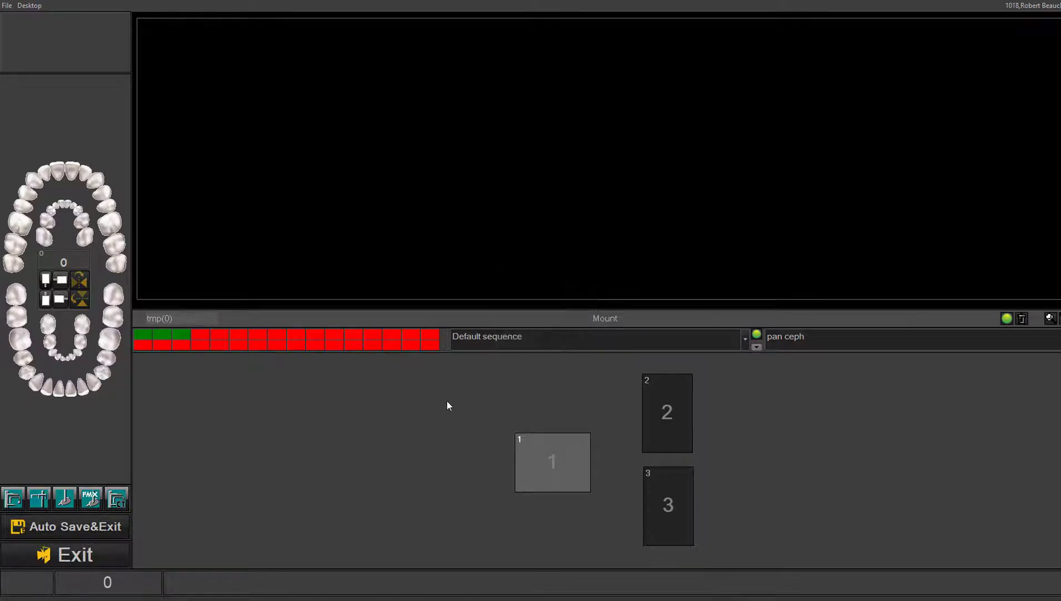
left_click(98, 553)
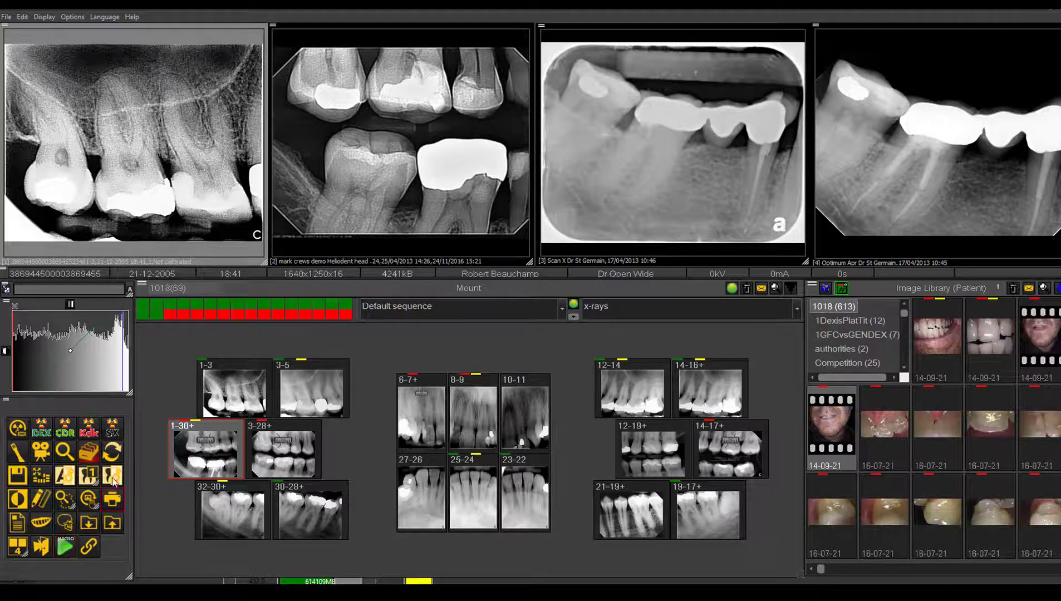
Move the green macro button directly after the X-ray acquisition button and save the toolbar layout to all desktops
left_click(73, 17)
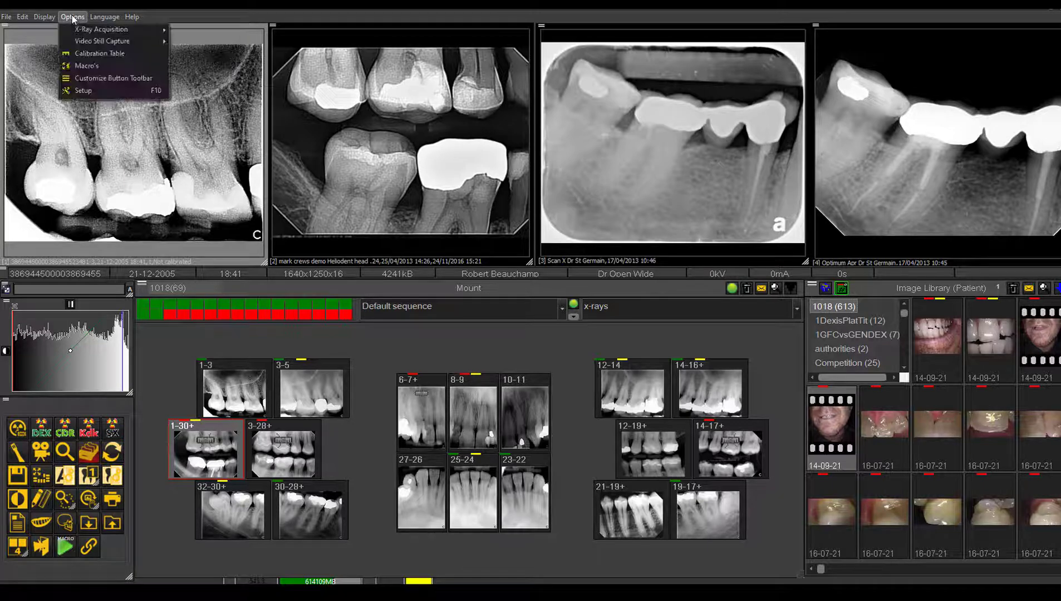
left_click(93, 78)
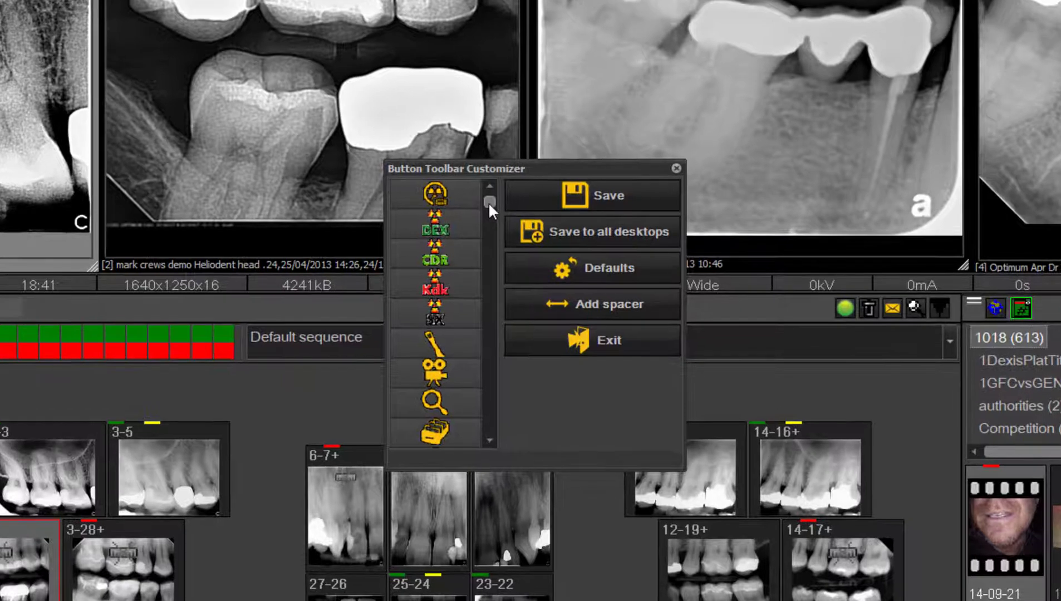
left_click_drag(489, 204, 490, 444)
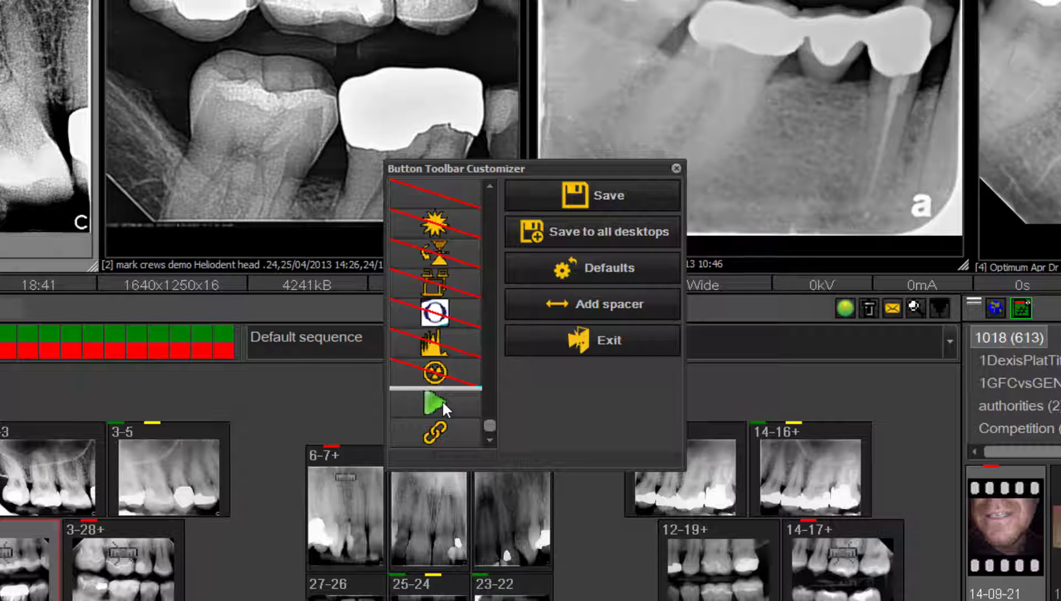
left_click_drag(442, 400, 449, 223)
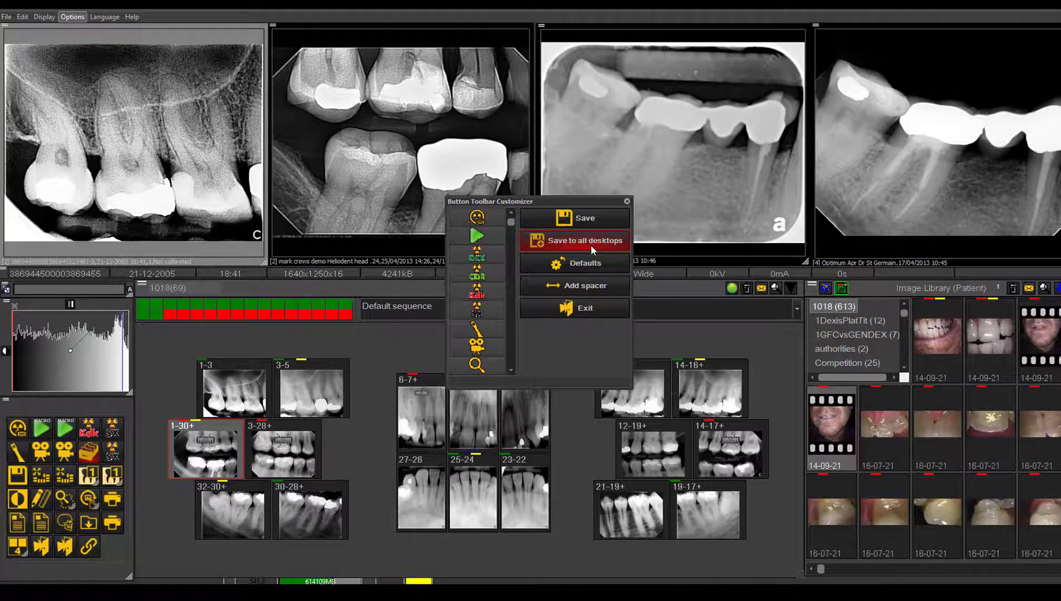
left_click(590, 244)
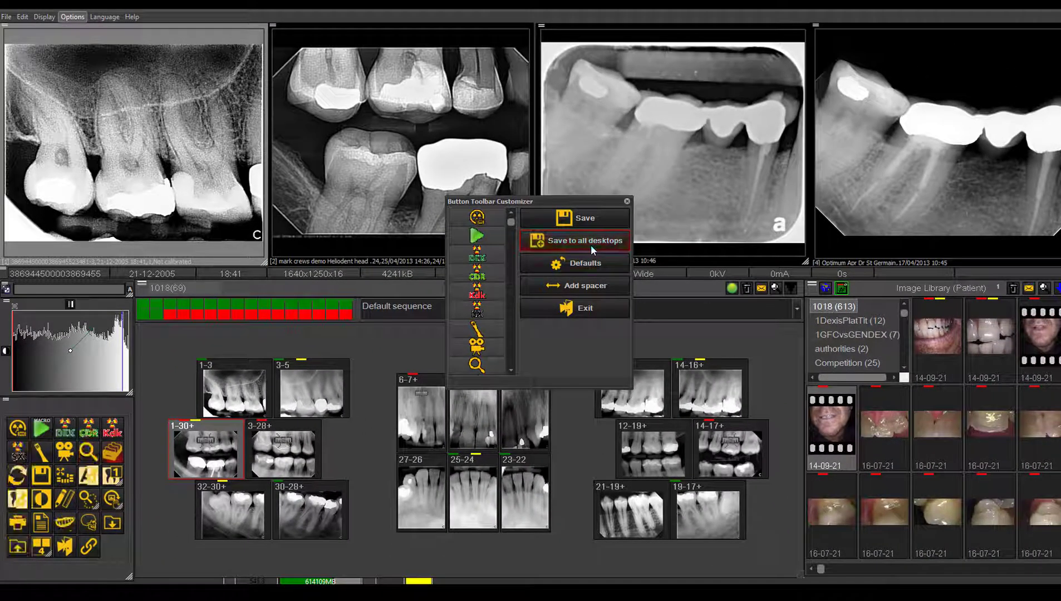
left_click(597, 308)
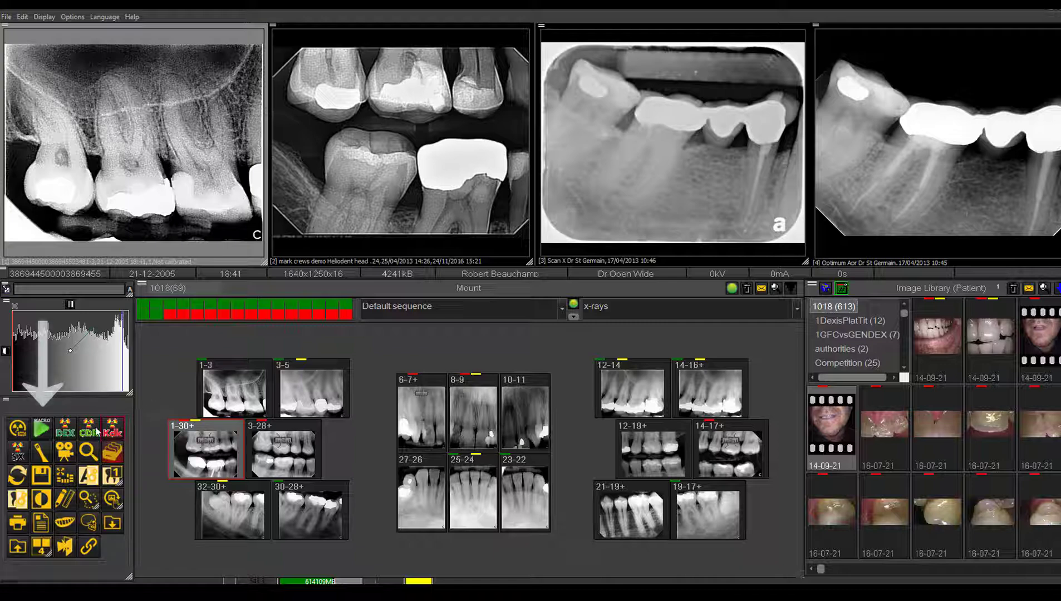
Test the MACRO toolbar button, cancelling the sensor disk request and exiting the acquisition window
left_click(43, 431)
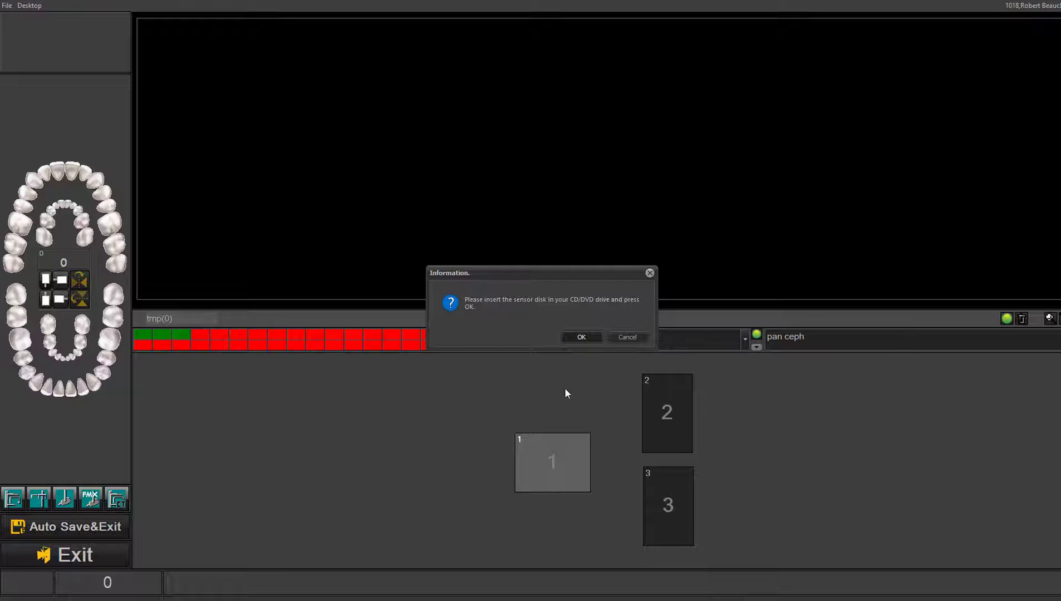
left_click(638, 336)
left_click(547, 312)
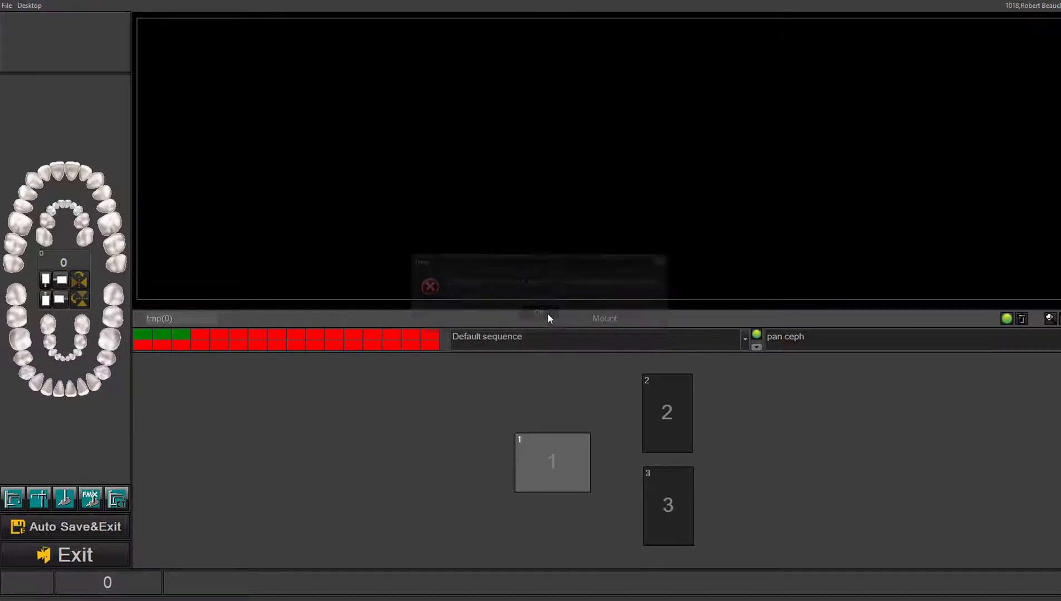
left_click(114, 553)
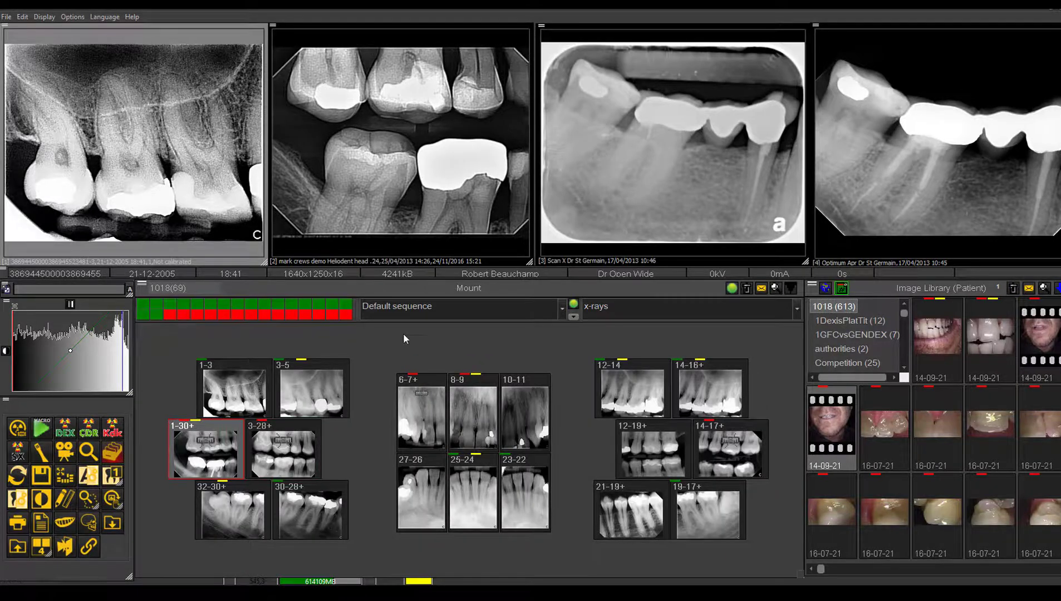